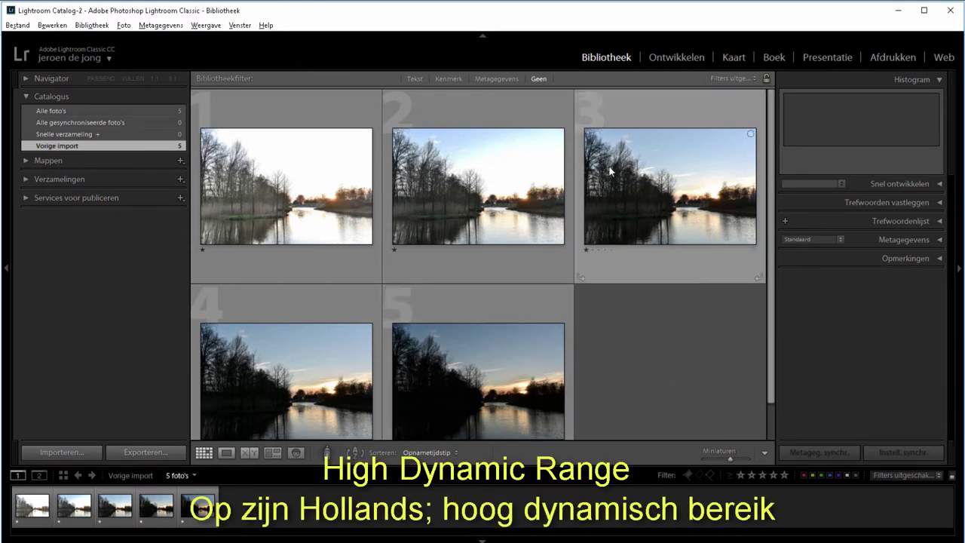
- Enlarge thumbnails to two per row and inspect the third and fifth, darkest exposures
click(644, 179)
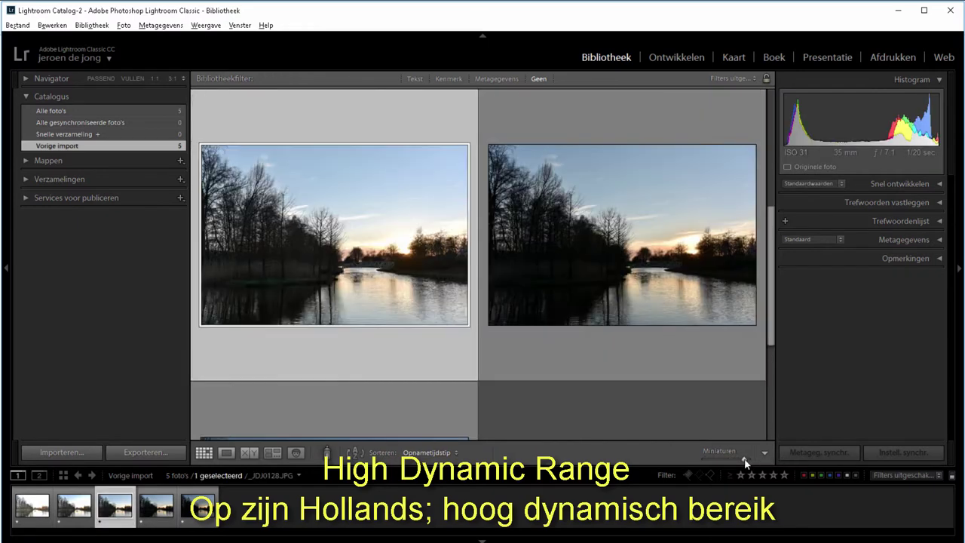
click(748, 459)
drag(748, 459, 752, 452)
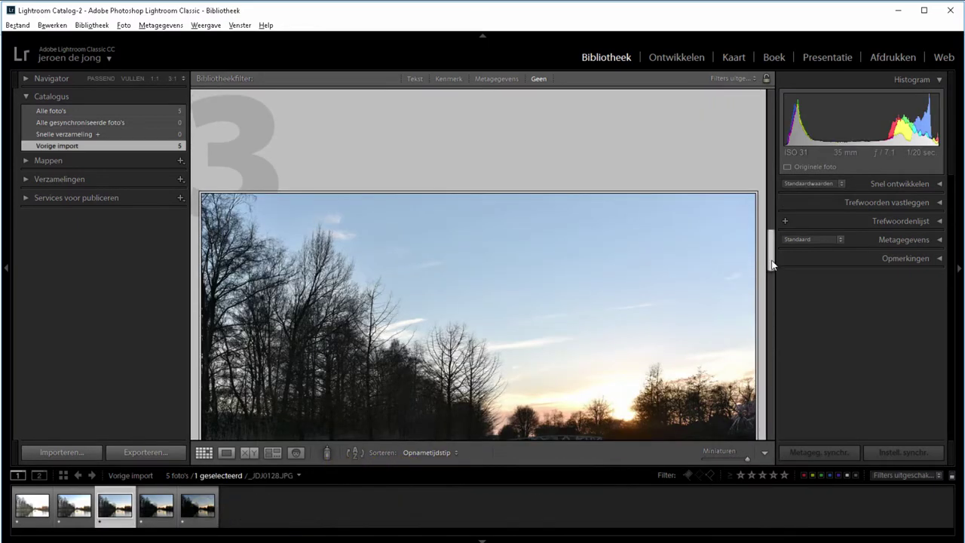
mouse_move(769, 277)
mouse_down()
mouse_move(775, 284)
mouse_move(761, 282)
mouse_up()
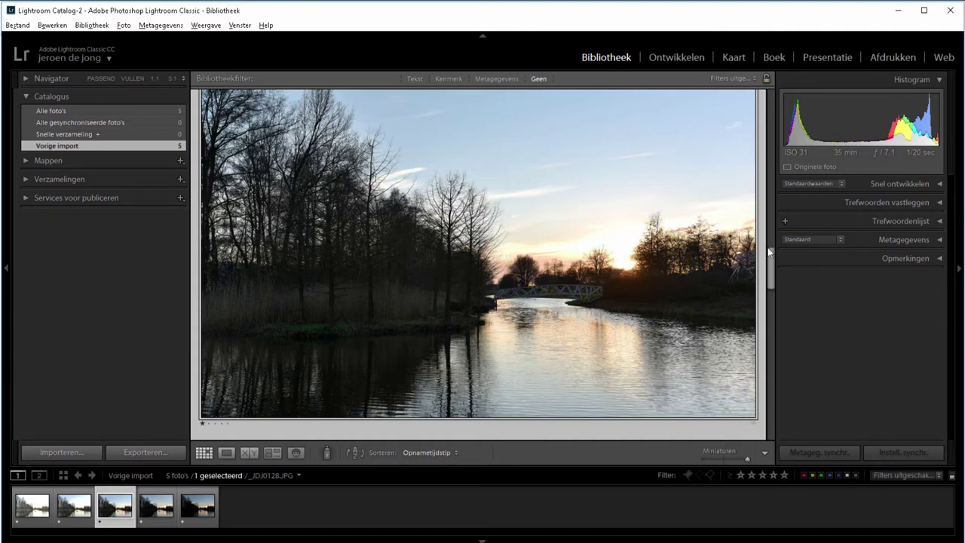
drag(771, 256, 778, 411)
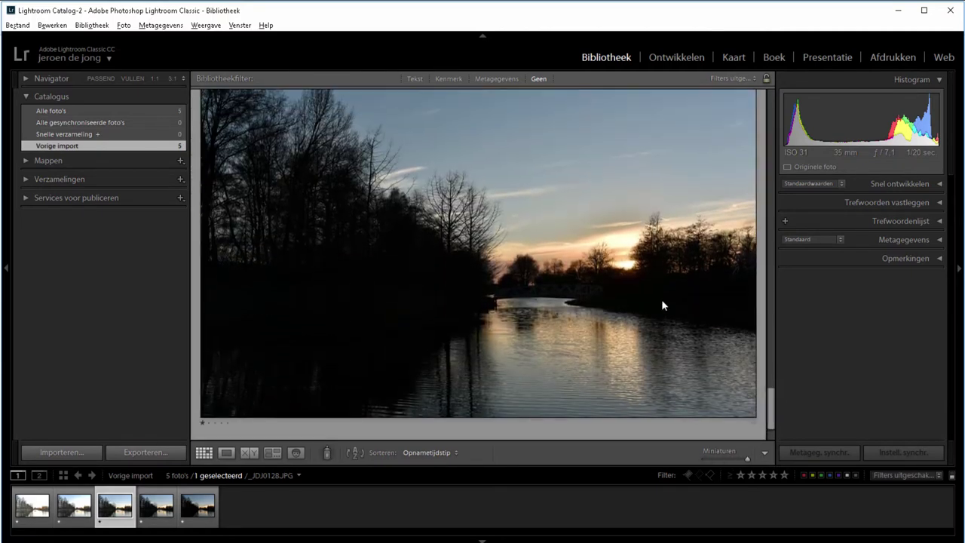
key(Right)
key(Right)
drag(771, 384, 775, 402)
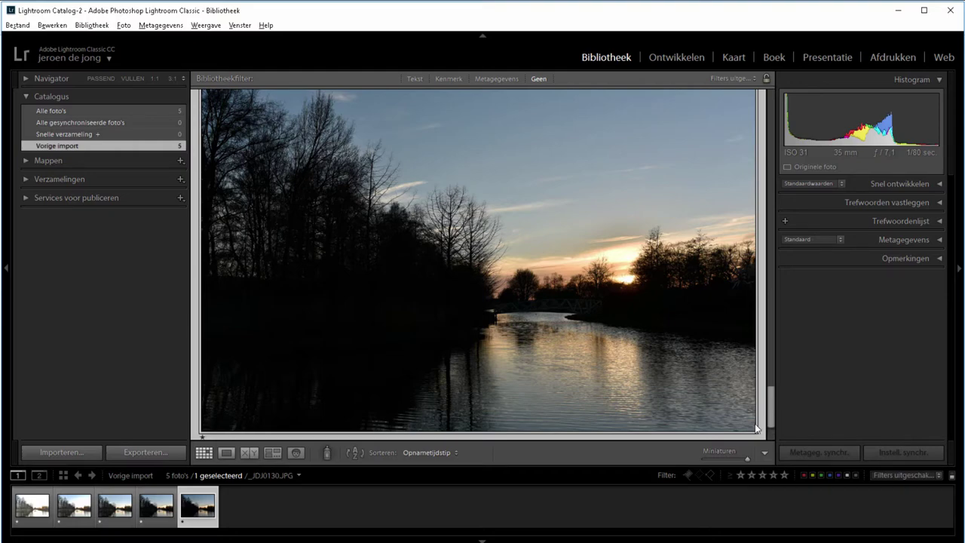
drag(787, 423, 787, 145)
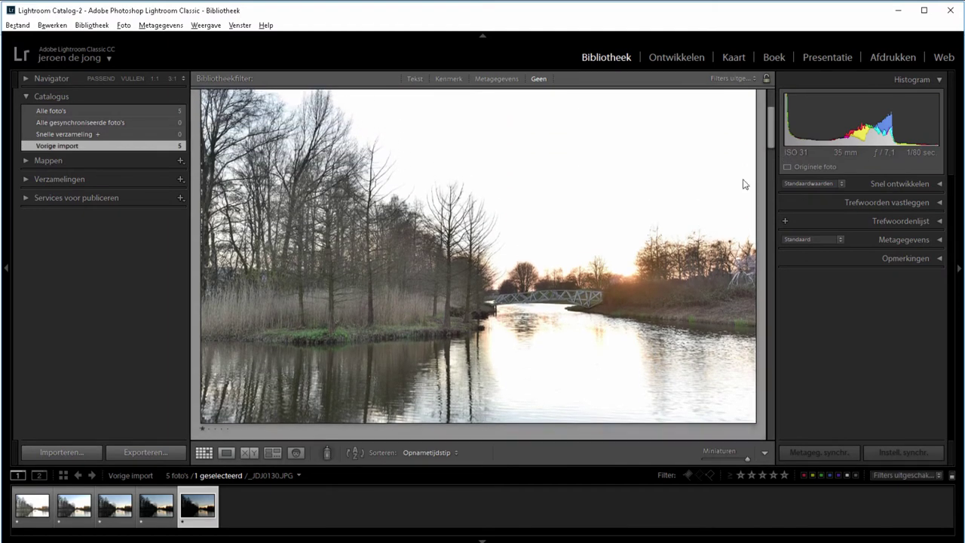
mouse_move(744, 184)
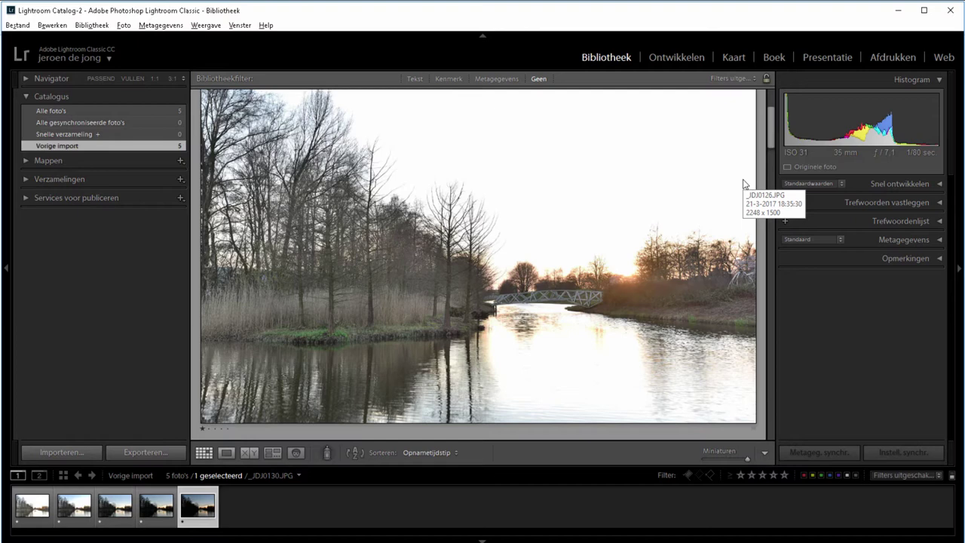
- Return thumbnails to a three-column grid and select the brightest and darkest exposures
click(720, 460)
drag(720, 460, 730, 458)
click(686, 388)
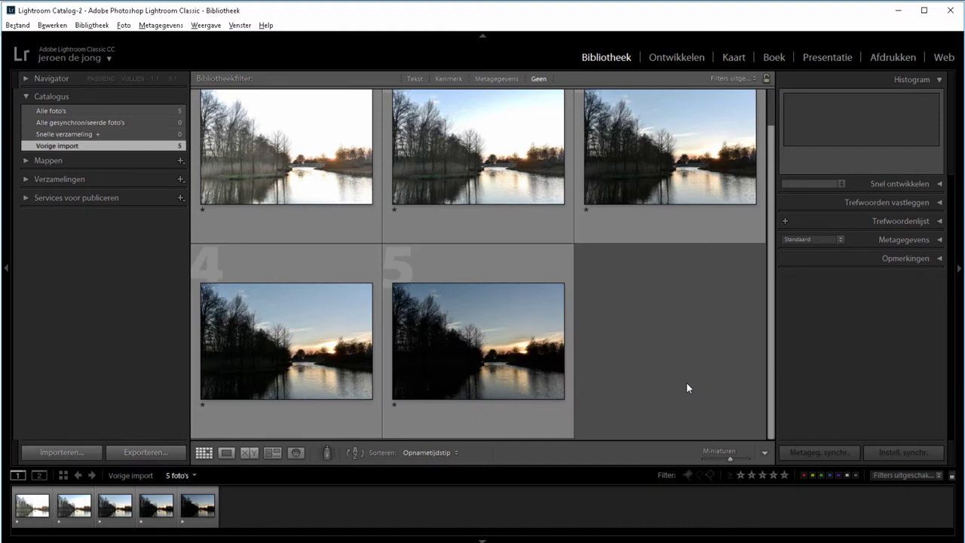
click(281, 197)
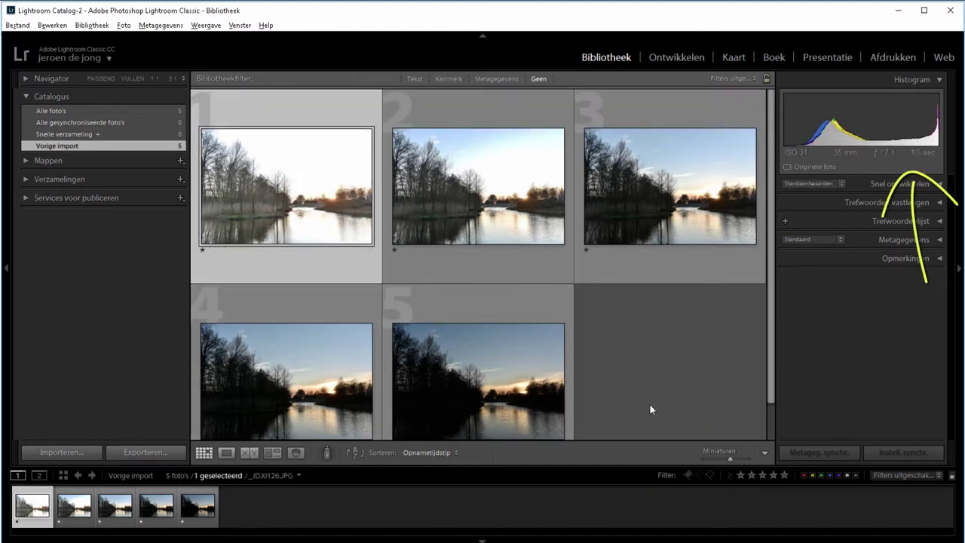
click(513, 383)
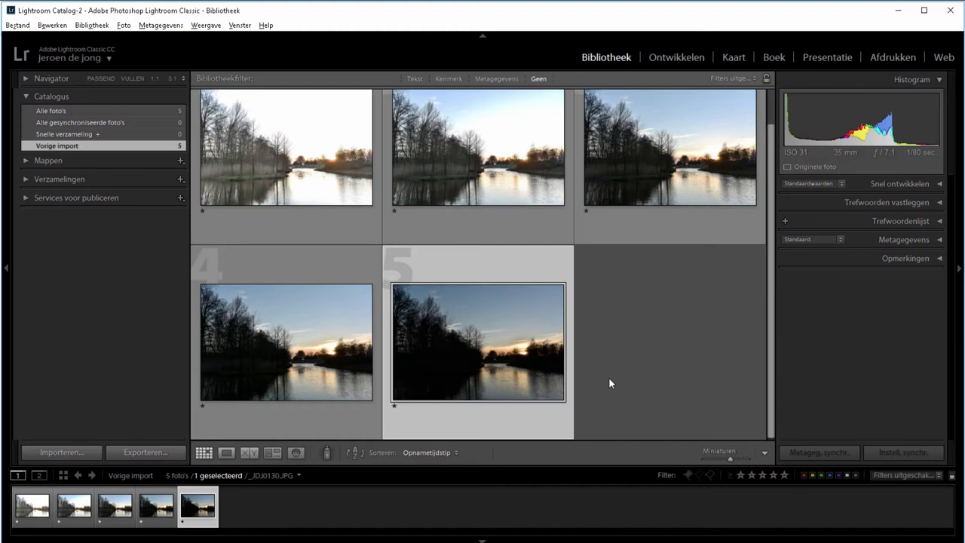
- Select all five exposures and start Foto samenvoegen > HDR from the Foto menu
mouse_move(478, 342)
key(ctrl+a)
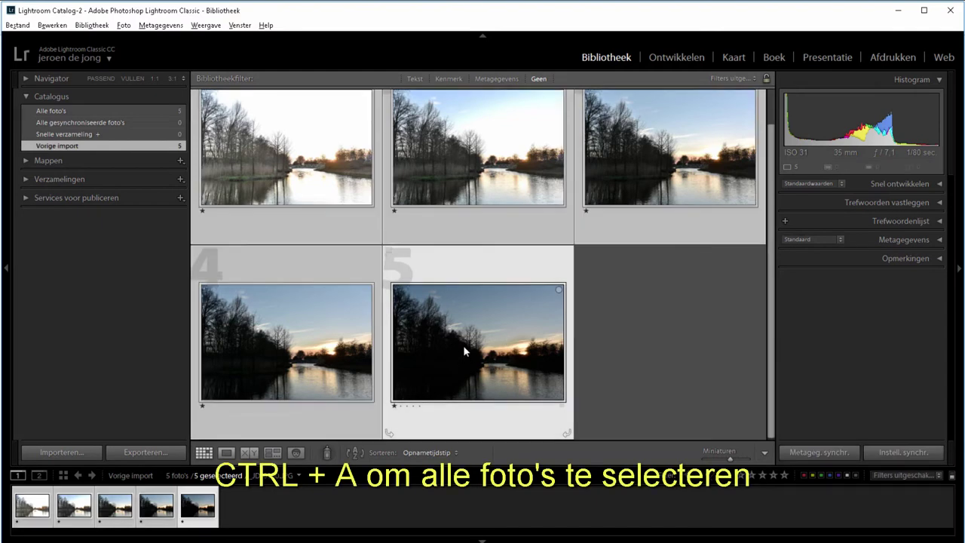
right_click(458, 330)
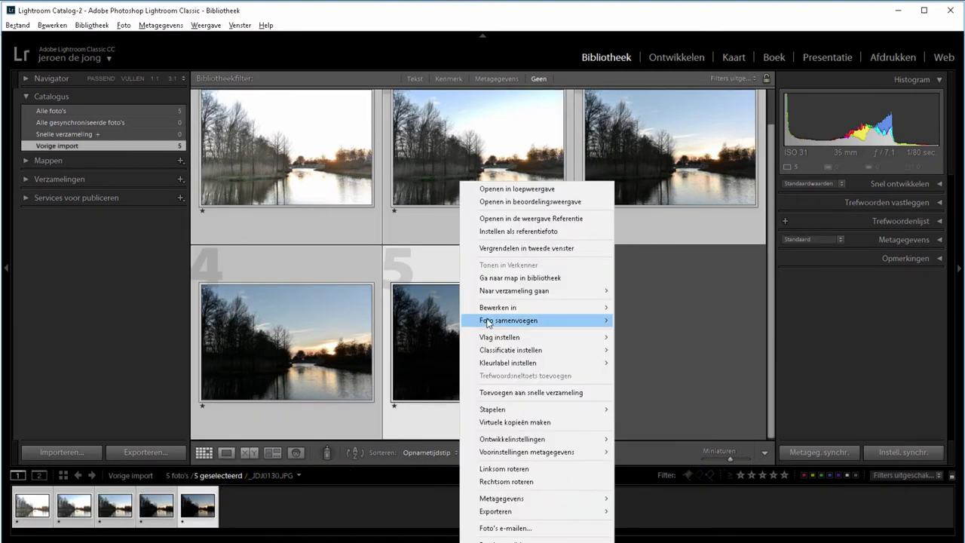
mouse_move(536, 320)
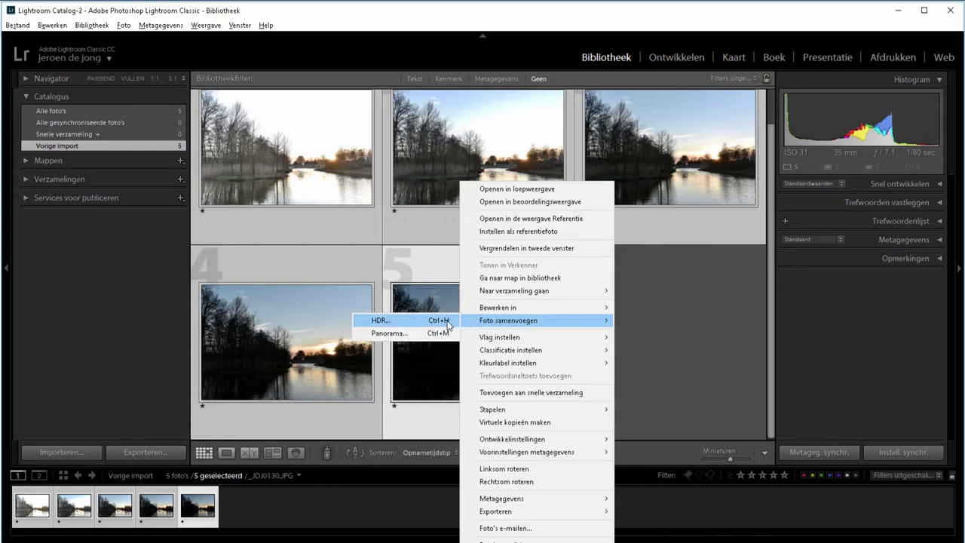
click(449, 320)
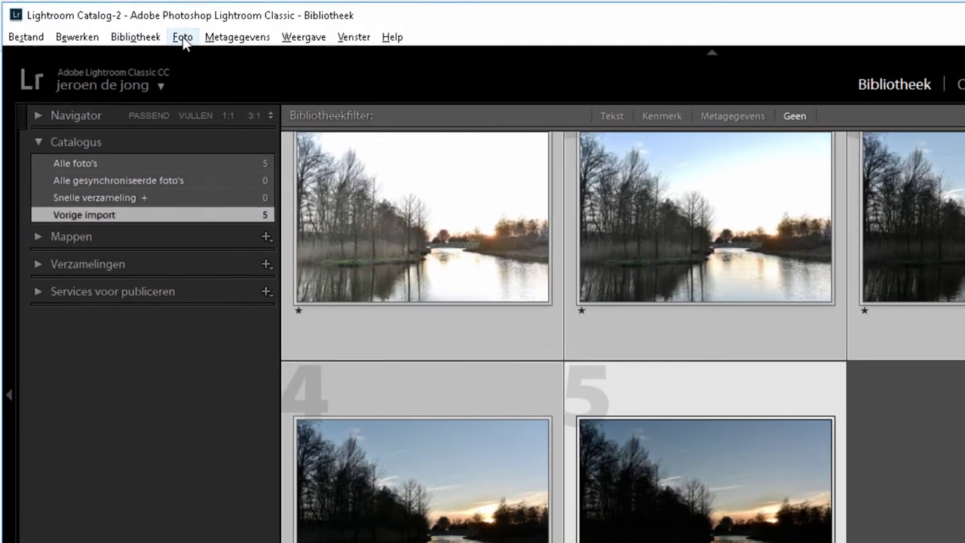
click(124, 25)
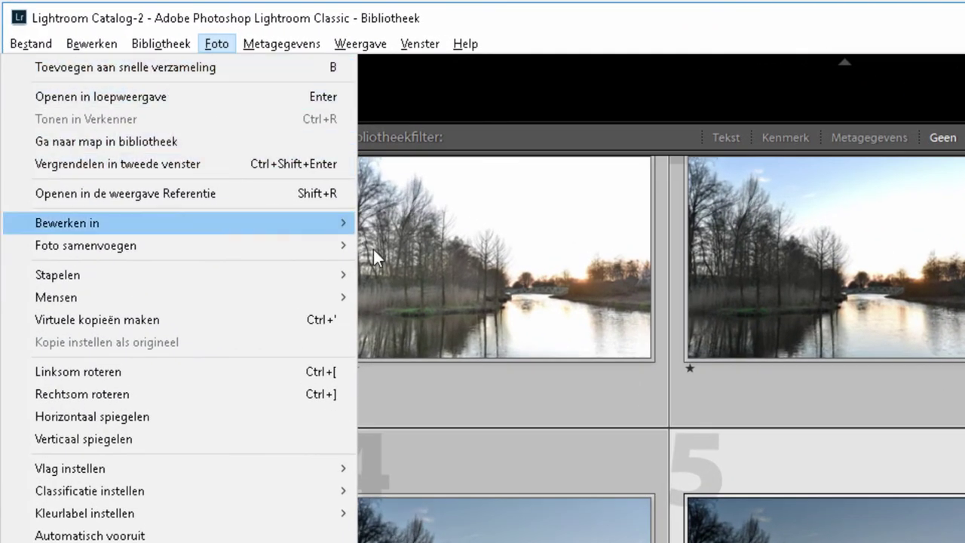
mouse_move(85, 245)
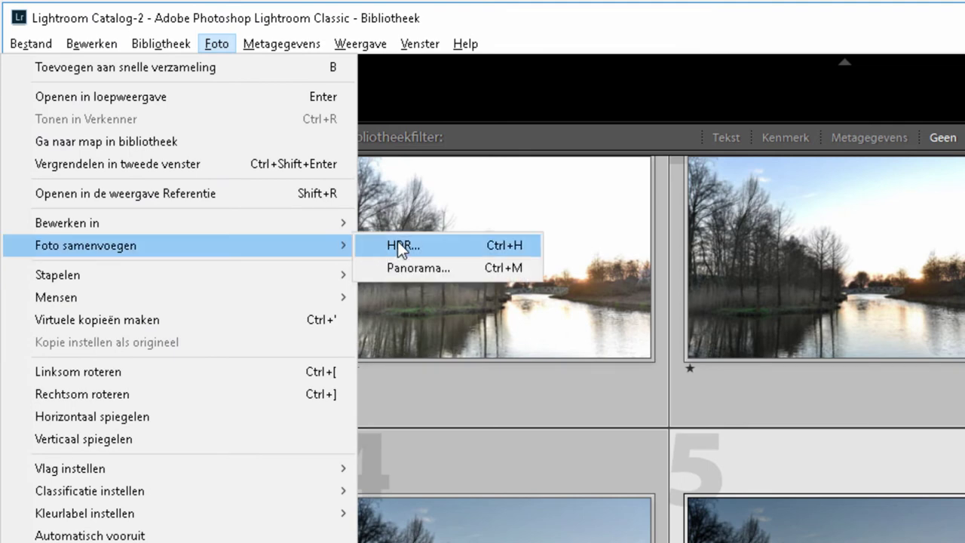
click(397, 248)
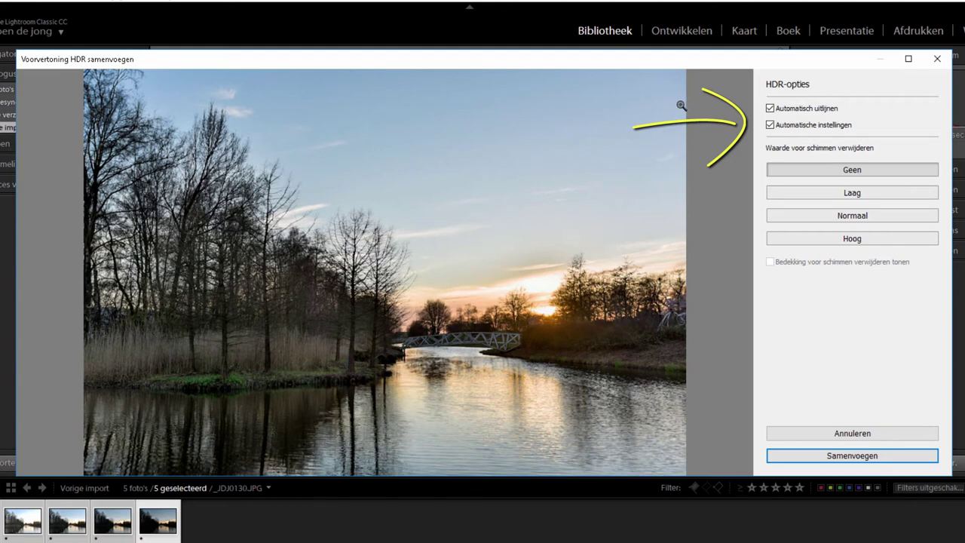
- Toggle Automatische instellingen off and back on, then merge the five exposures with Samenvoegen
click(770, 124)
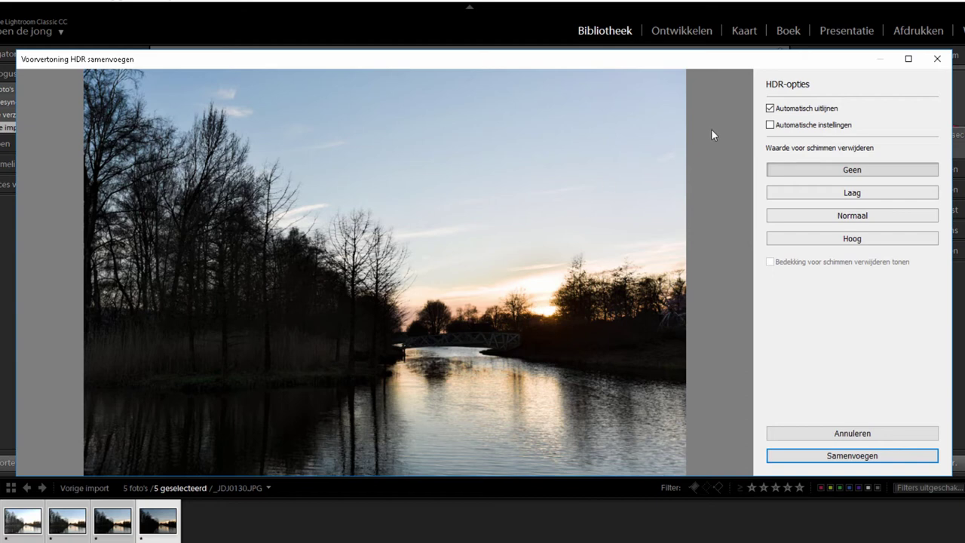
click(770, 126)
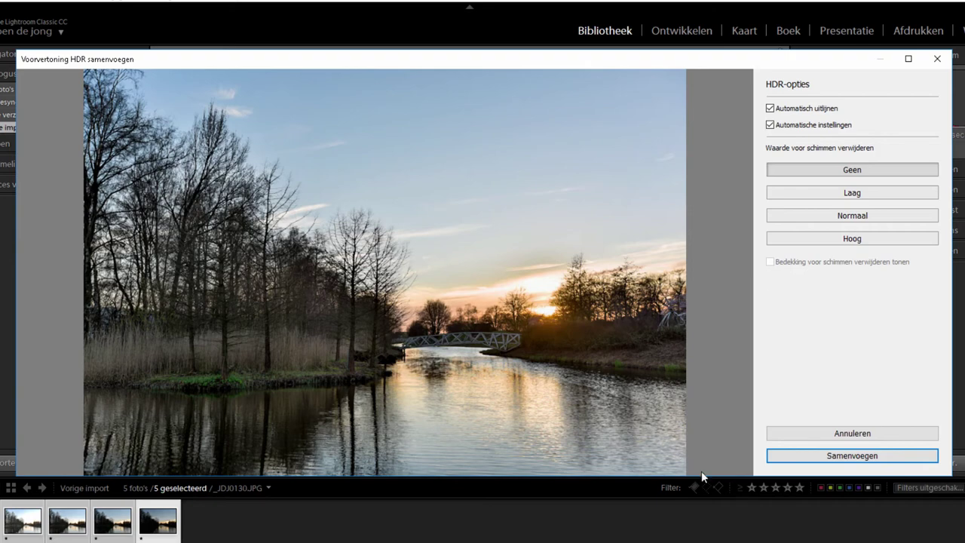
click(839, 456)
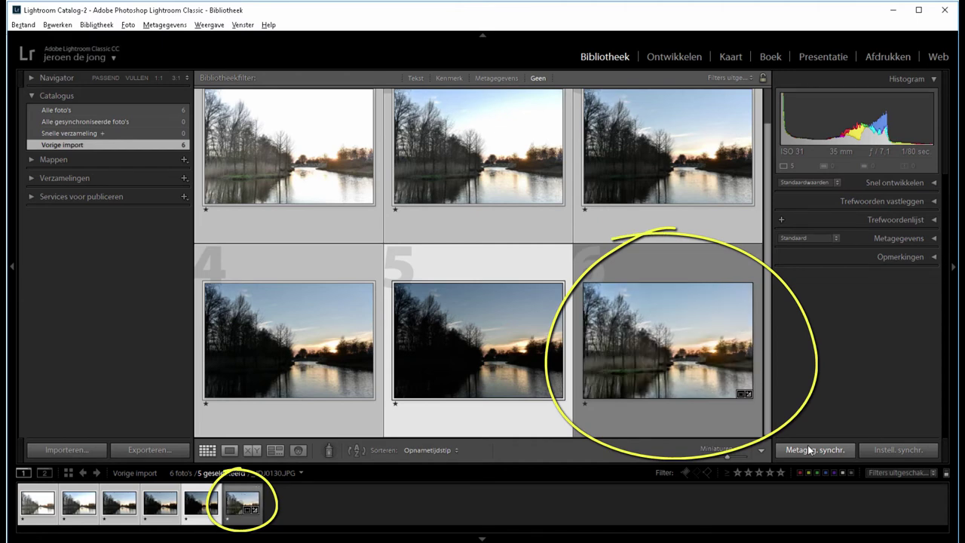
- Open the merged _JDJ0130-HDR.dng large and switch to the Ontwikkelen module
double_click(667, 340)
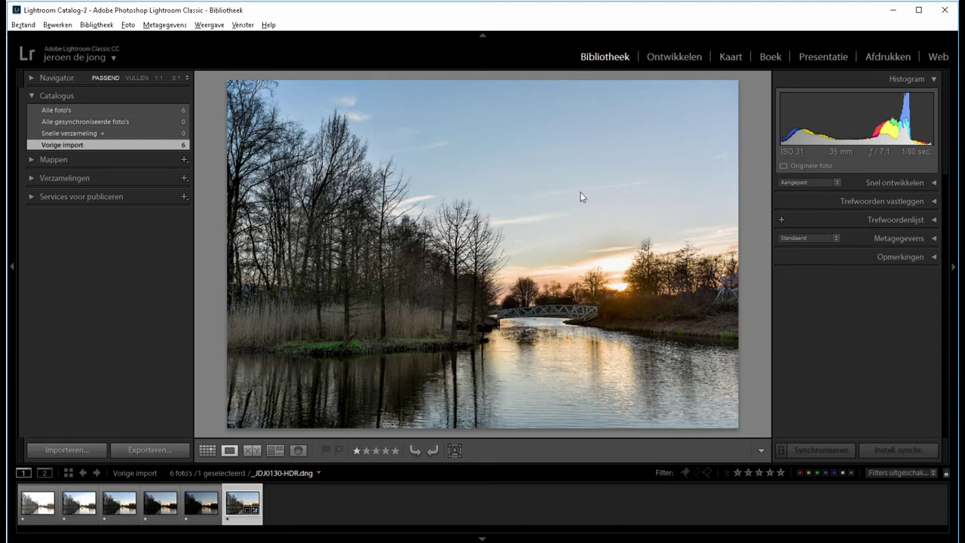
click(667, 59)
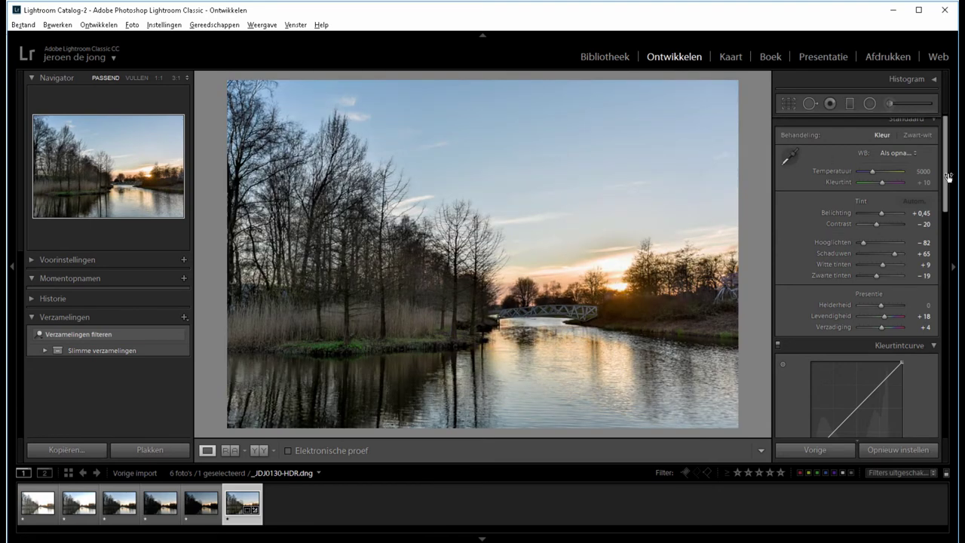
- Push the JPG's exposure to +5 and the HDR's to +10, then reset HDR exposure to 0.00
drag(948, 171, 943, 231)
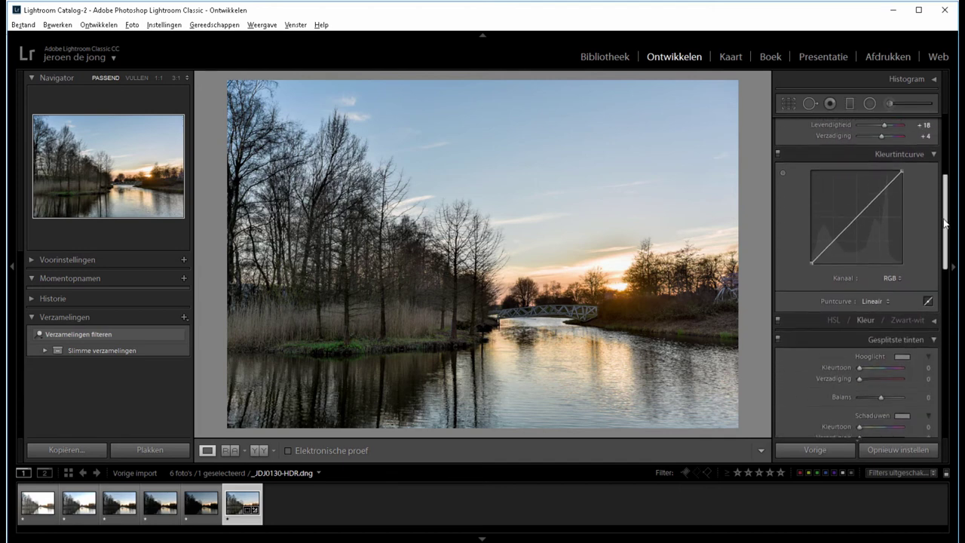
drag(943, 231, 946, 185)
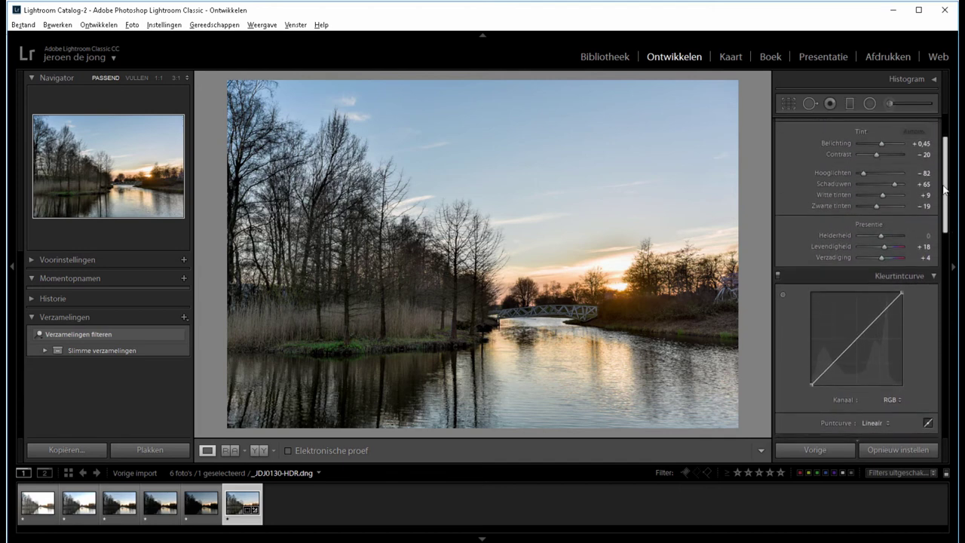
click(205, 520)
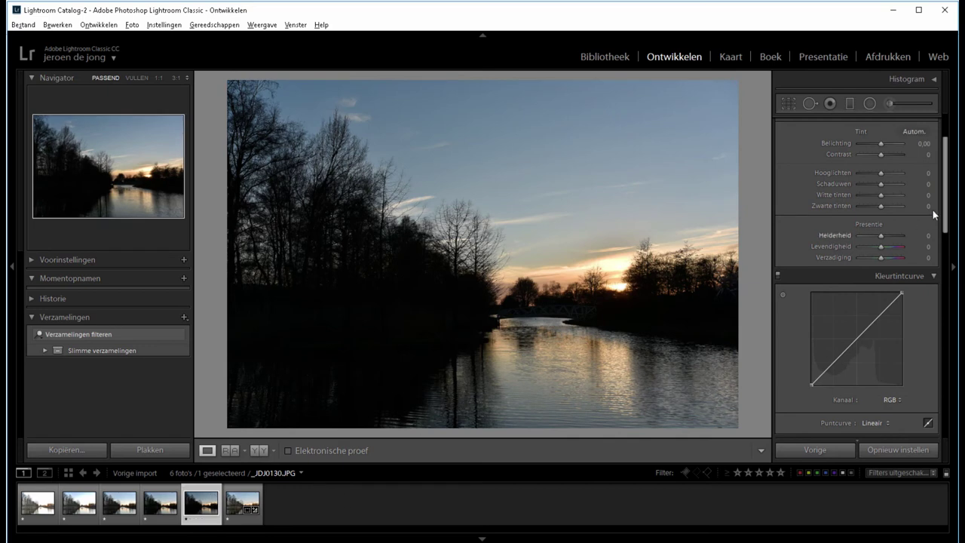
scroll(876, 209, up, 3)
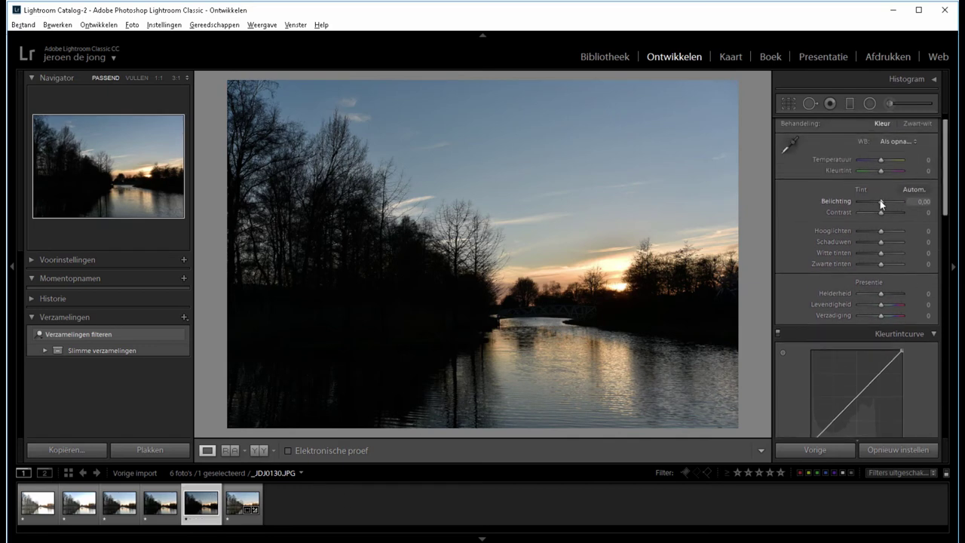
mouse_move(879, 201)
mouse_down()
mouse_move(854, 203)
mouse_move(911, 204)
mouse_up()
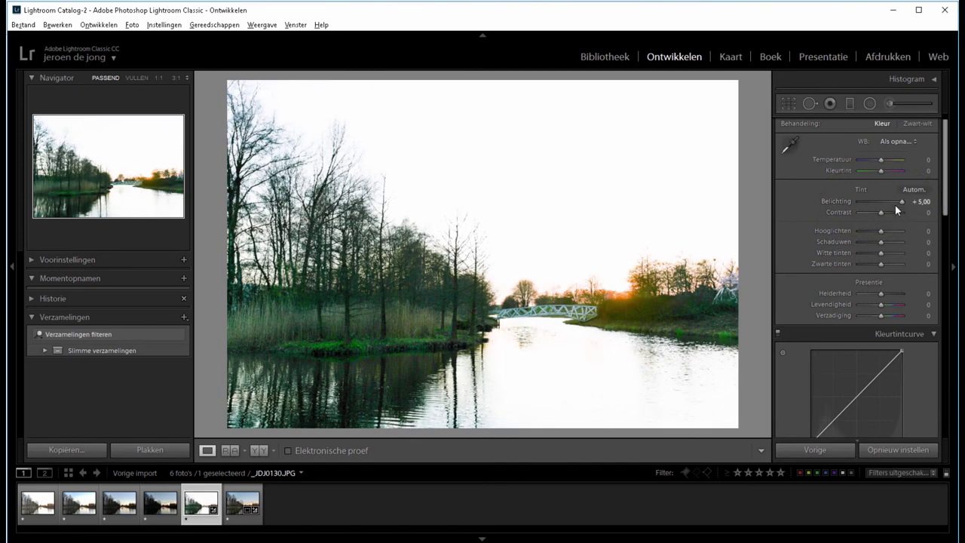
click(231, 507)
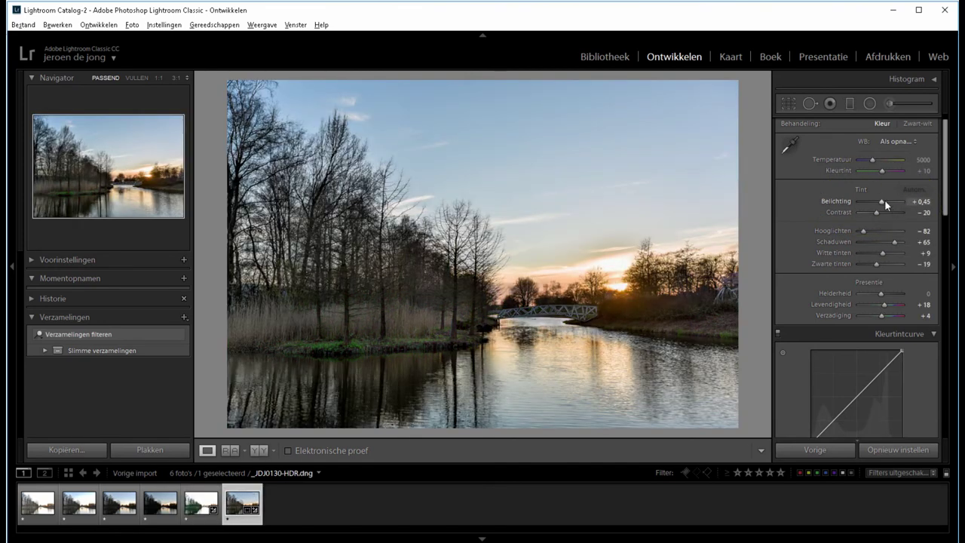
mouse_move(885, 201)
mouse_down()
mouse_move(840, 200)
mouse_move(903, 204)
mouse_up()
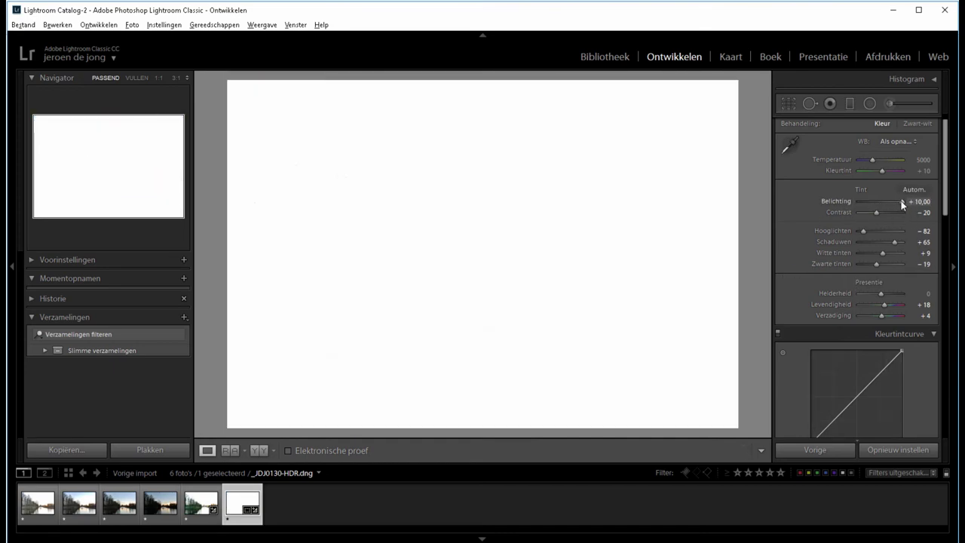
double_click(901, 201)
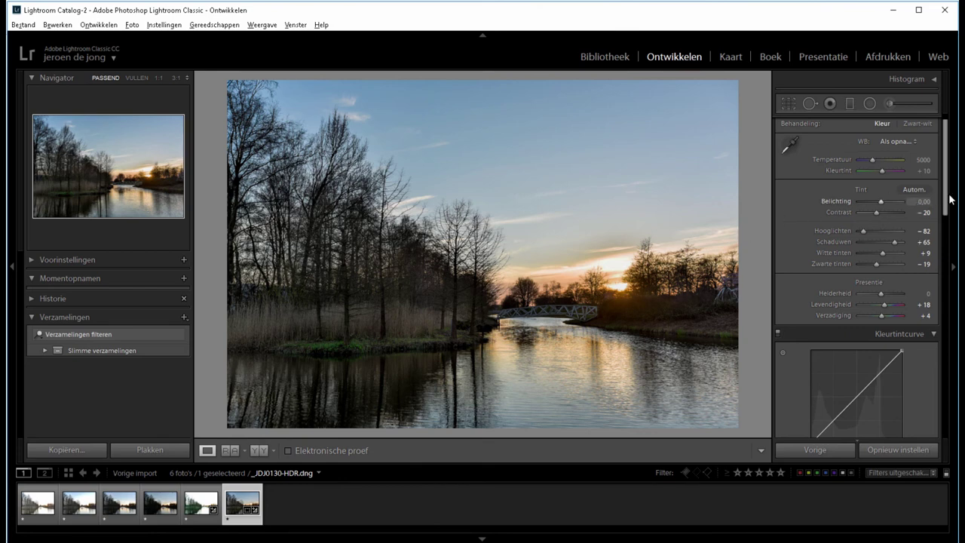
- Warm the white balance and set contrast -9, highlights -31, blacks -12, clarity +9, vibrance +20, saturation +25
scroll(942, 219, down, 3)
drag(878, 198, 884, 225)
double_click(884, 224)
scroll(882, 218, up, 3)
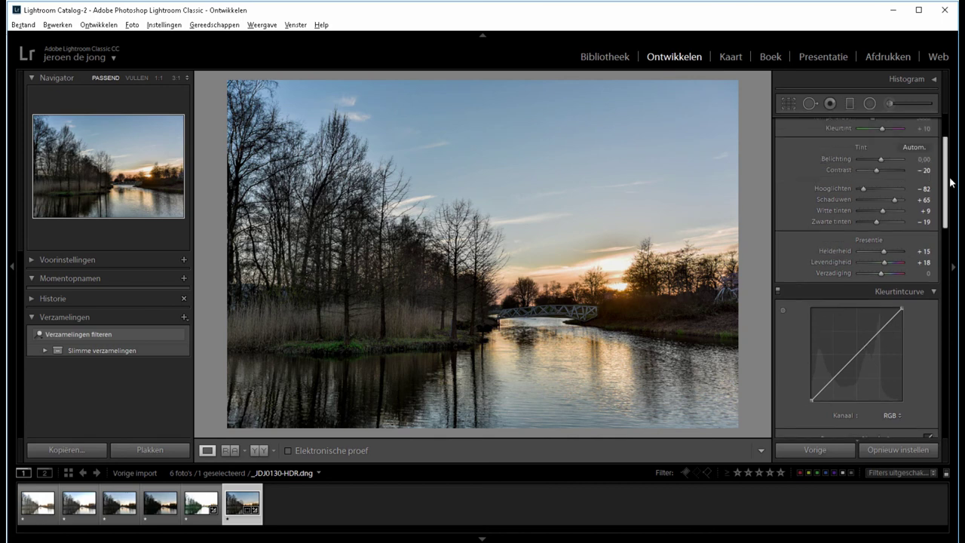
drag(875, 177, 884, 188)
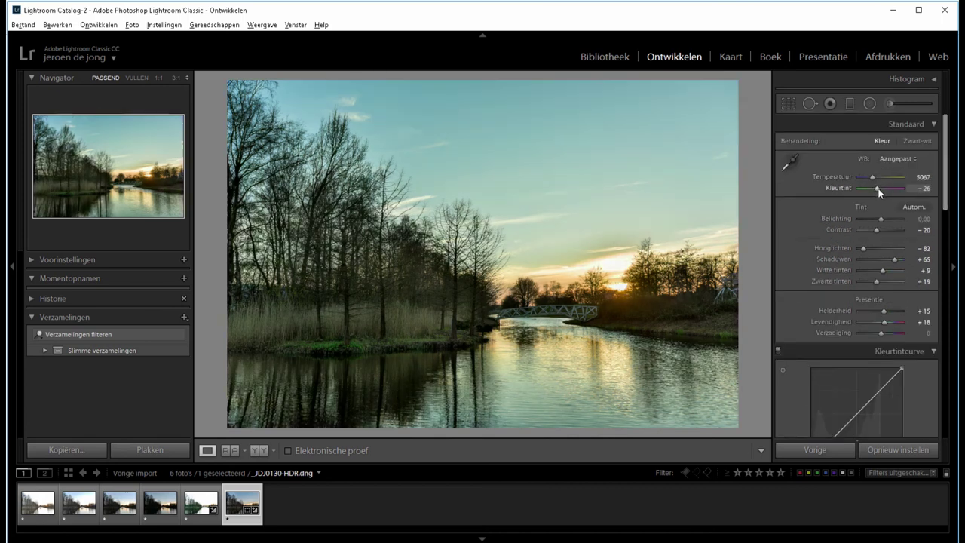
drag(877, 229, 878, 280)
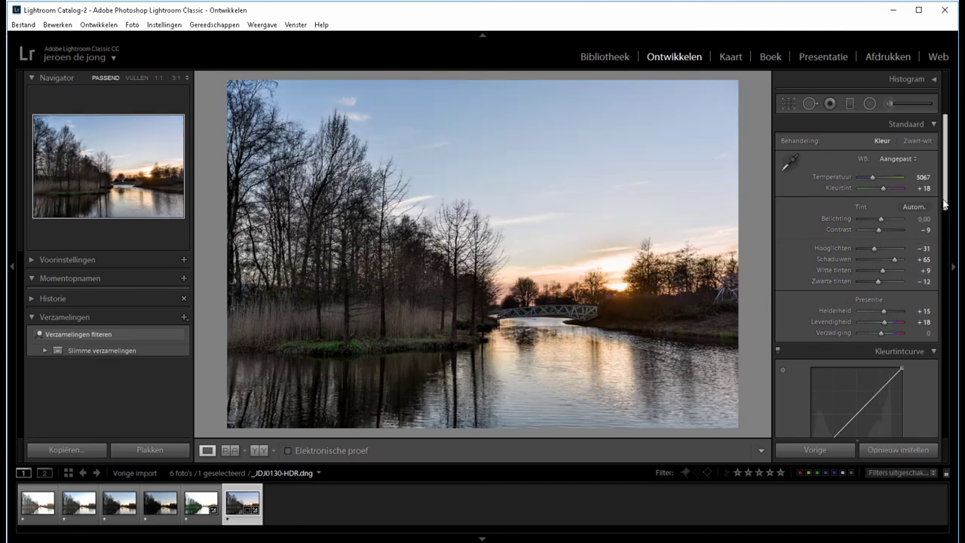
scroll(884, 256, down, 3)
drag(885, 256, 880, 233)
double_click(883, 243)
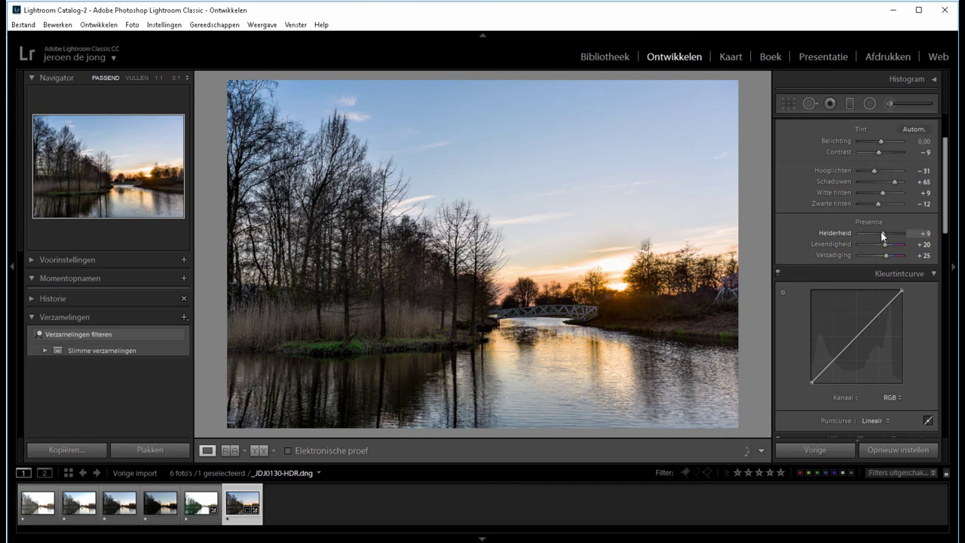
scroll(867, 234, down, 5)
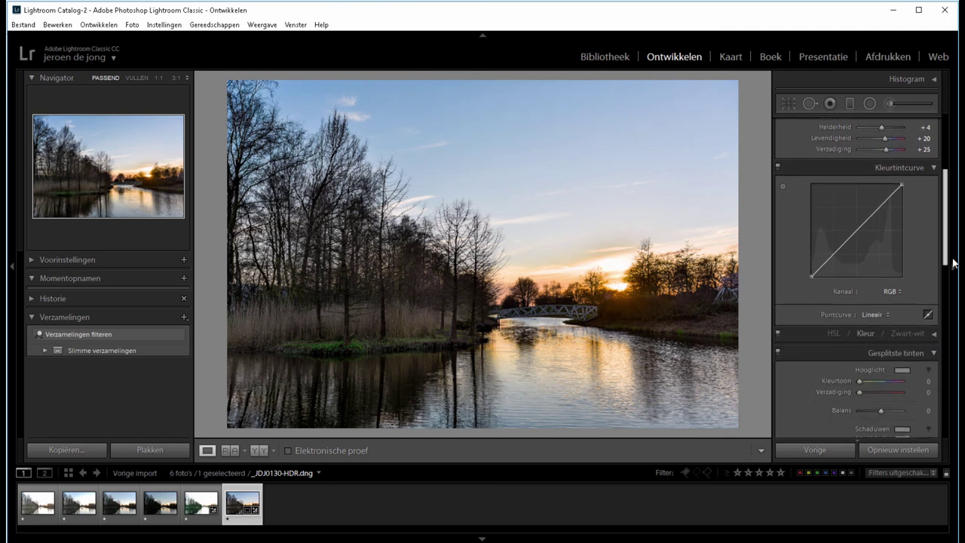
- Bend the tone curve into an S-shape, darker tones down and brighter tones up, then reach Details sharpening
click(837, 220)
drag(838, 226, 838, 227)
drag(873, 184, 879, 174)
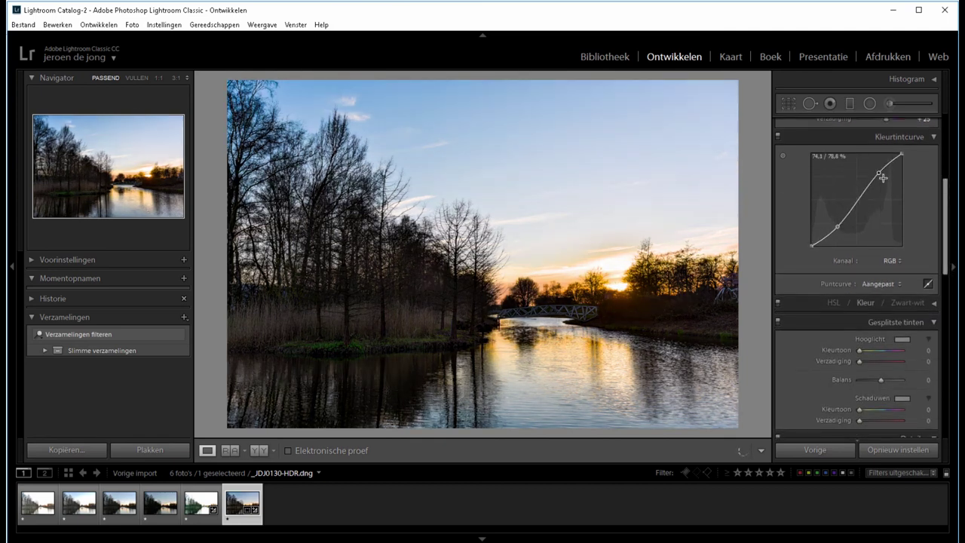
drag(838, 226, 830, 230)
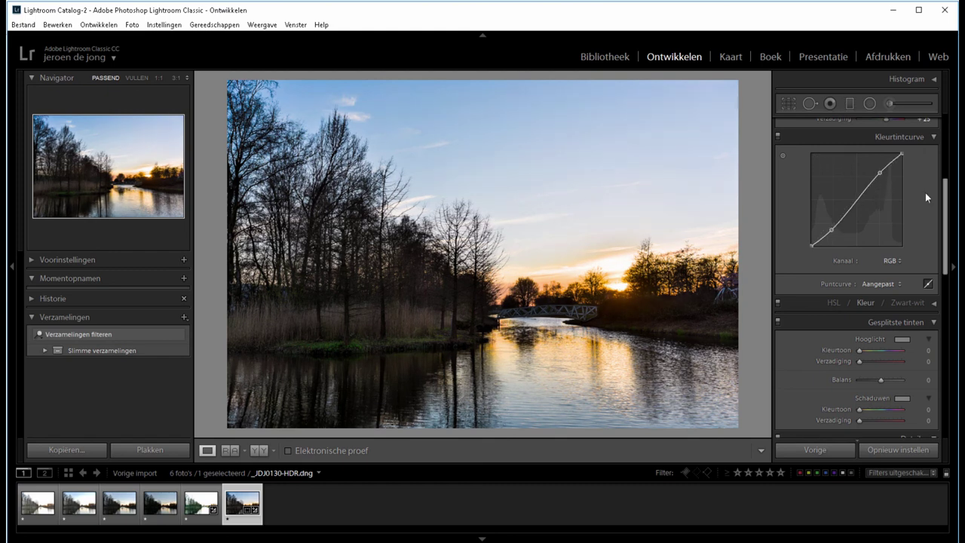
drag(947, 219, 948, 343)
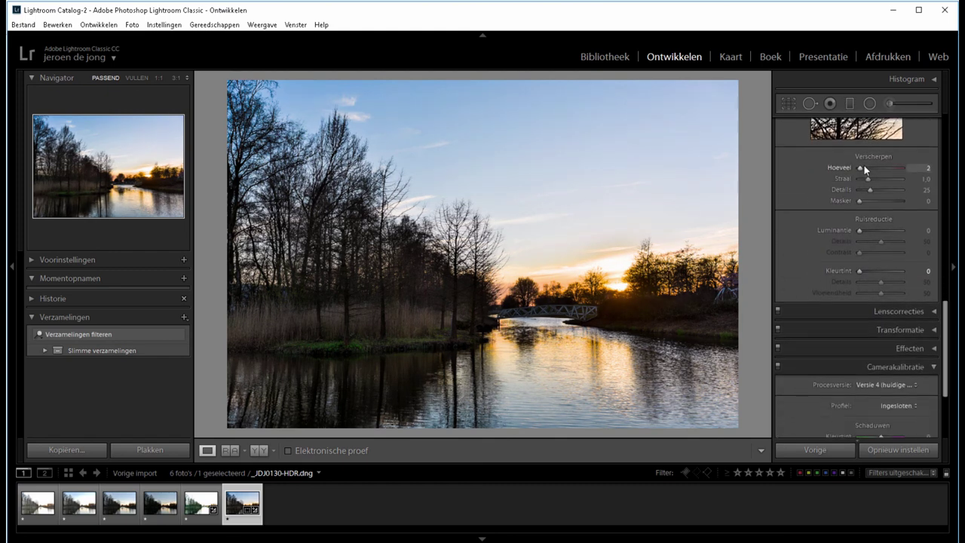